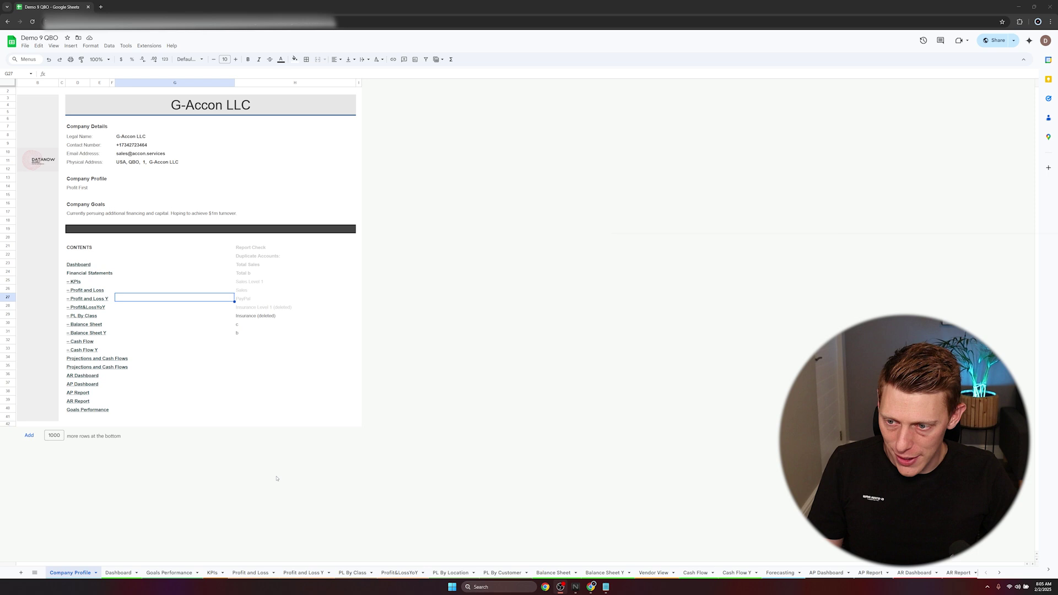
# Browse the Dashboard charts and check the C1 company-name formula, then go to Goals Performance.
pyautogui.click(124, 574)
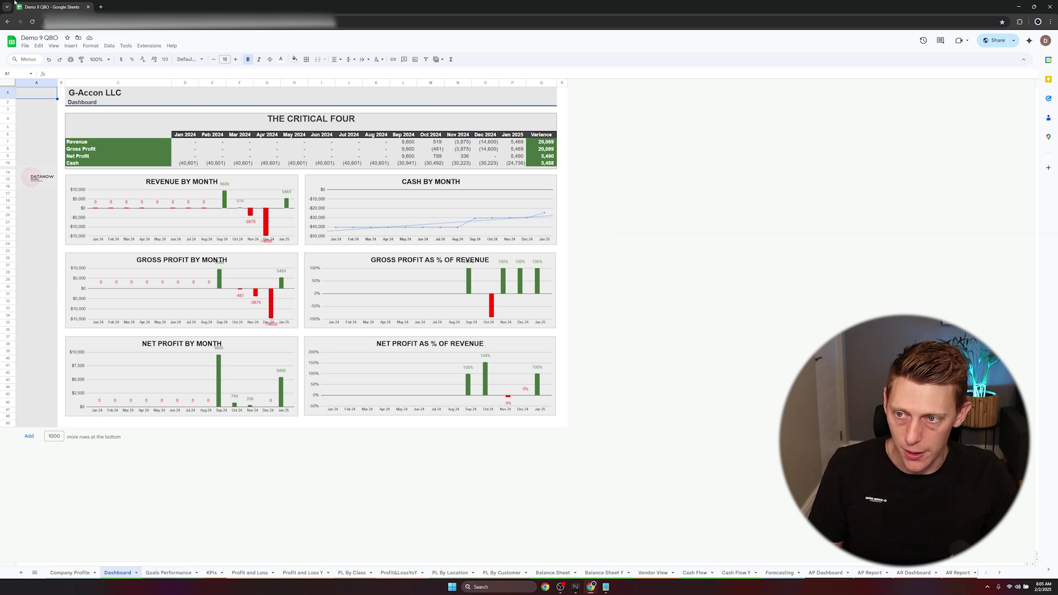
pyautogui.click(71, 93)
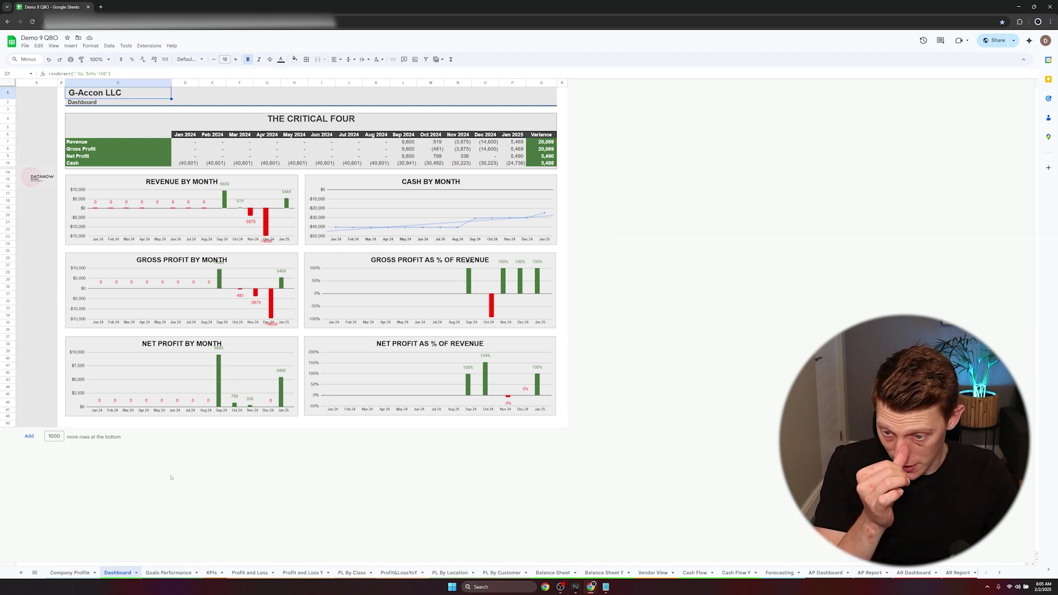
pyautogui.hotkey('ctrl', 'Down')
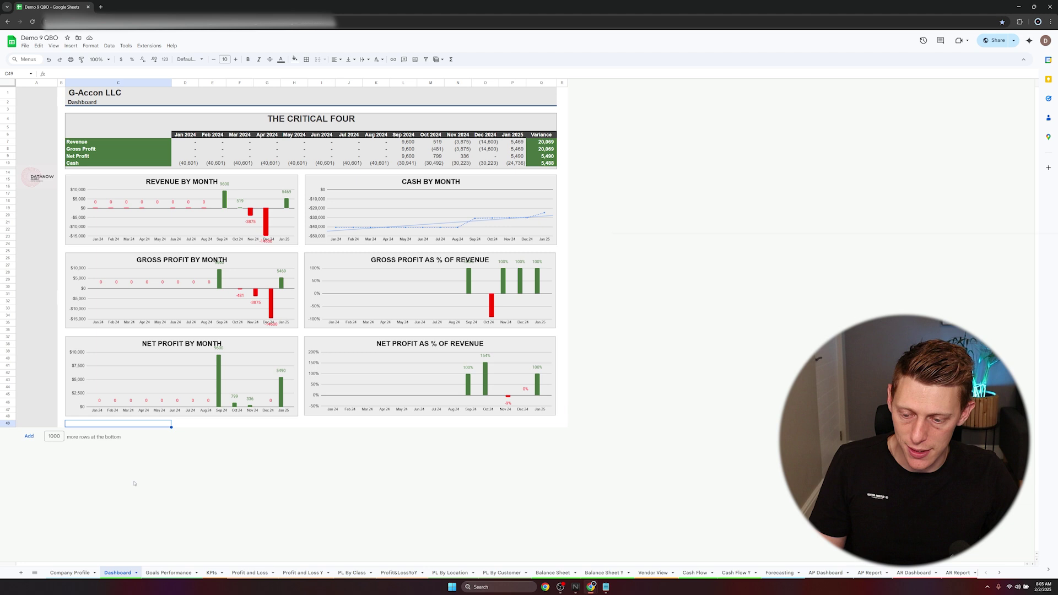
pyautogui.click(178, 575)
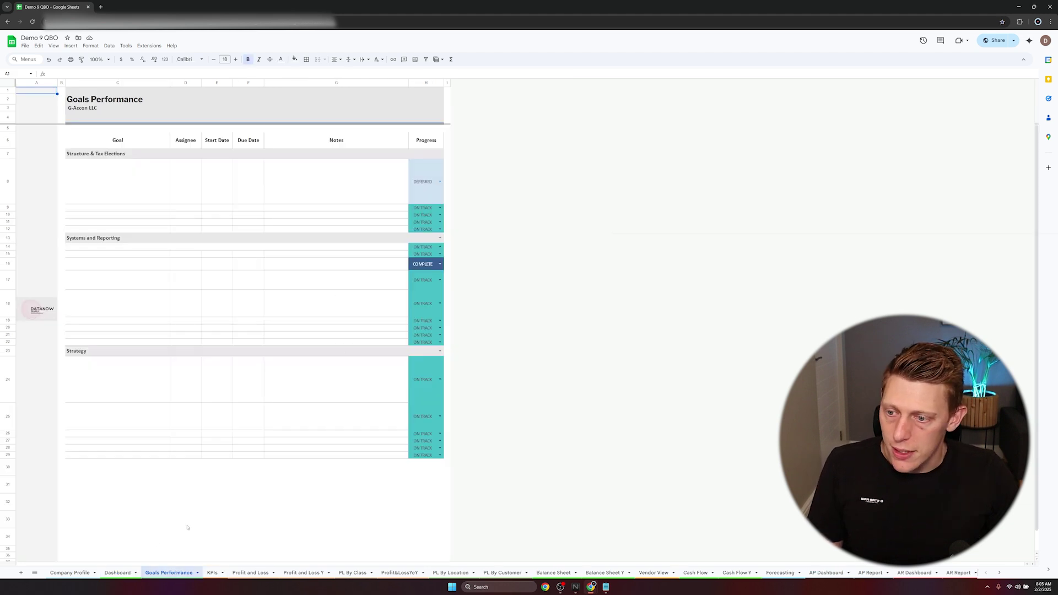
# Look through the KPI Board, then the Profit and Loss sheet.
pyautogui.click(214, 575)
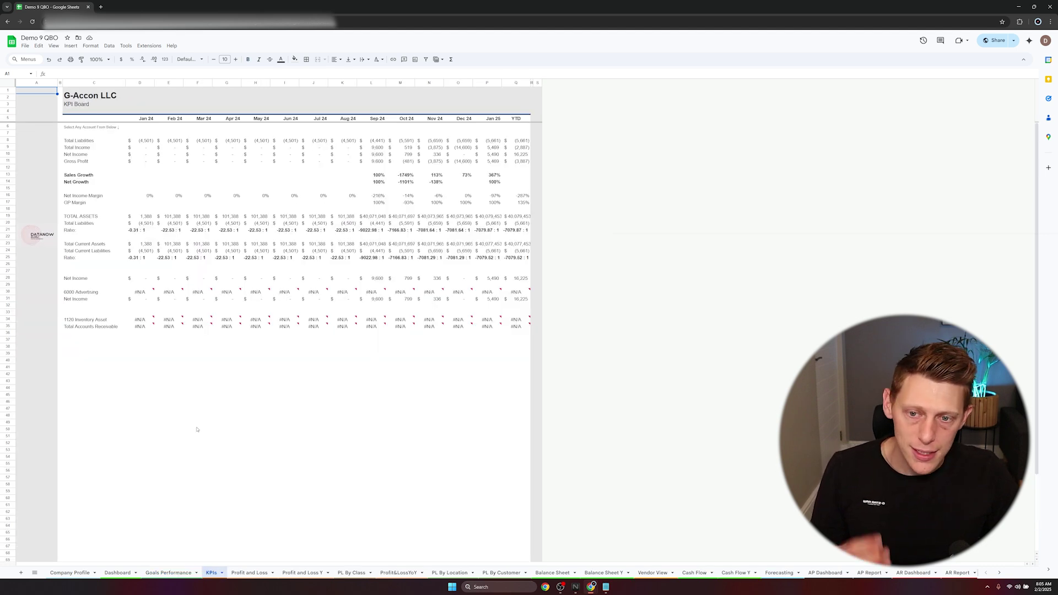
pyautogui.click(245, 574)
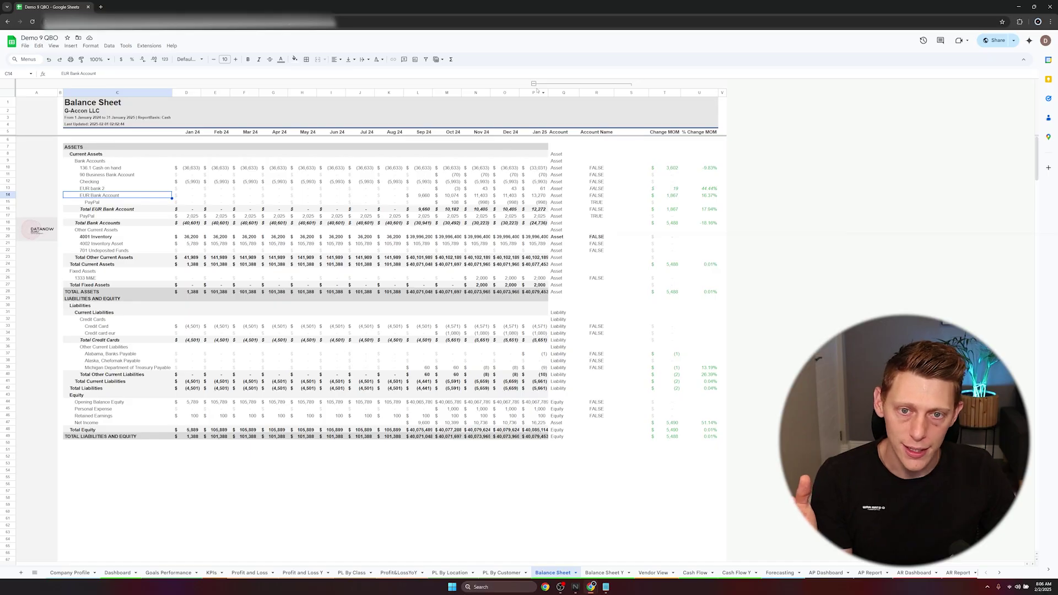
# Collapse the Account and Account Name column group, then switch to the Profit and Loss sheets.
pyautogui.click(534, 84)
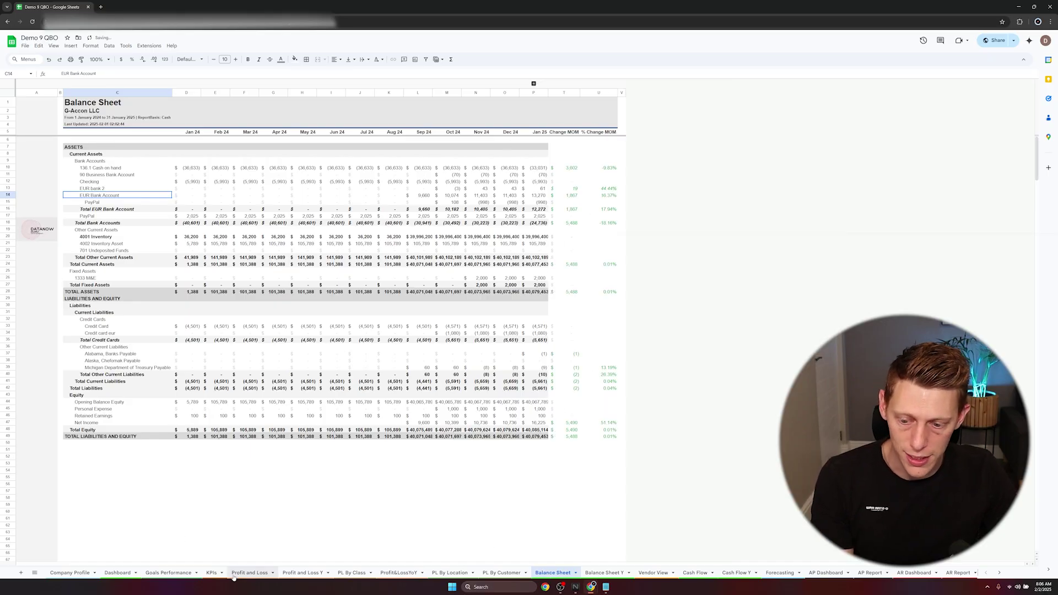
pyautogui.click(251, 573)
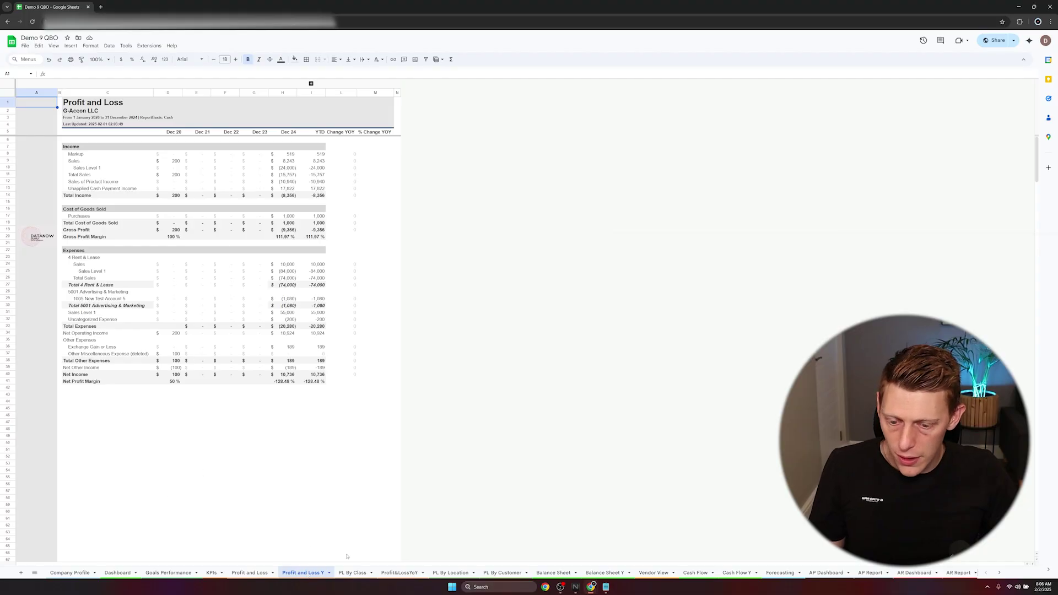
# View the Profit and Loss reports by class, year-over-year, by location and by customer.
pyautogui.click(347, 573)
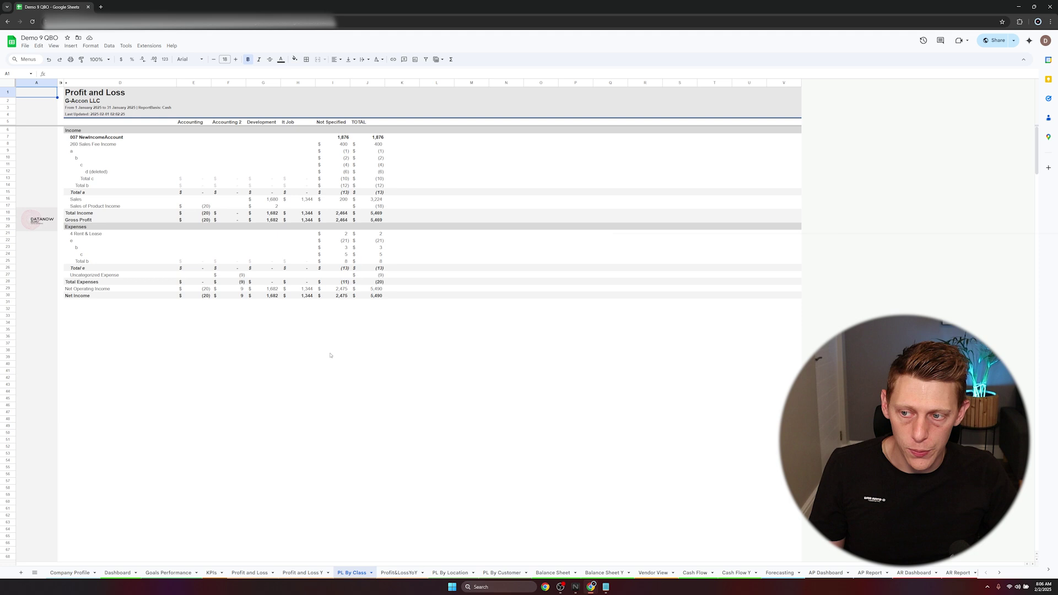
pyautogui.click(393, 574)
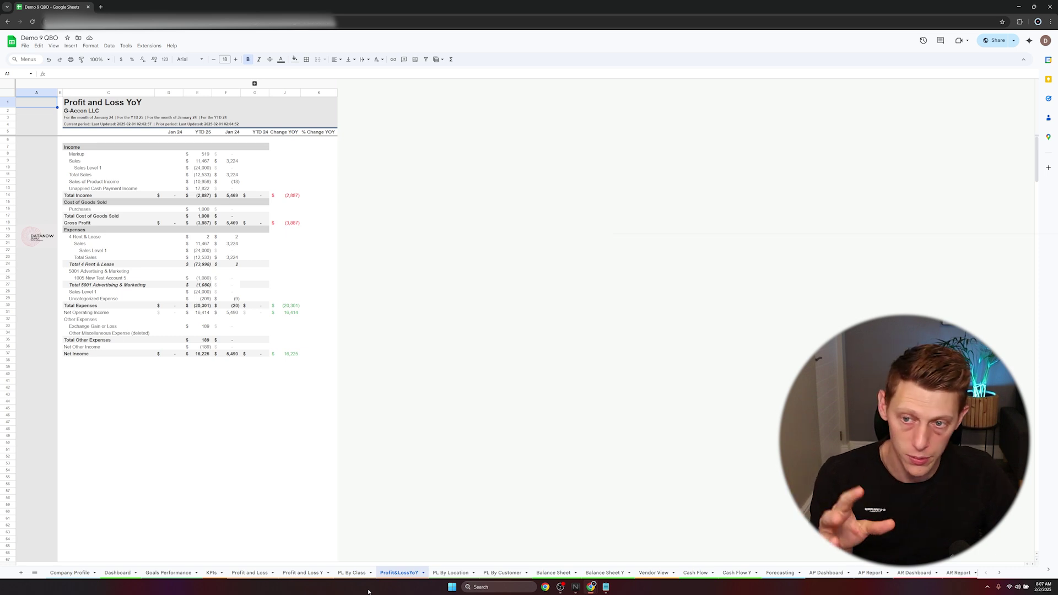
pyautogui.click(455, 575)
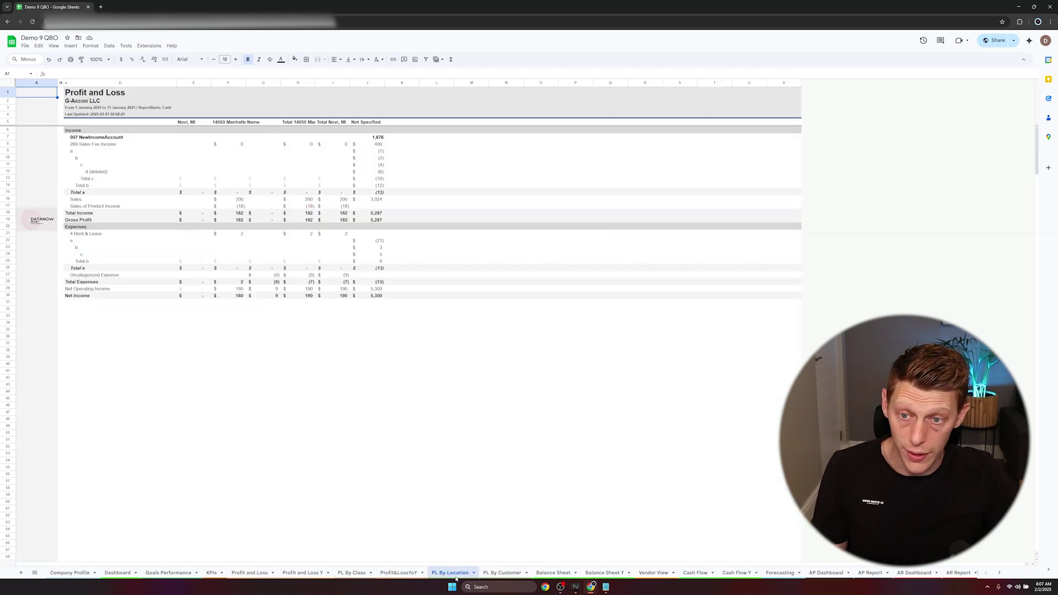
pyautogui.click(492, 575)
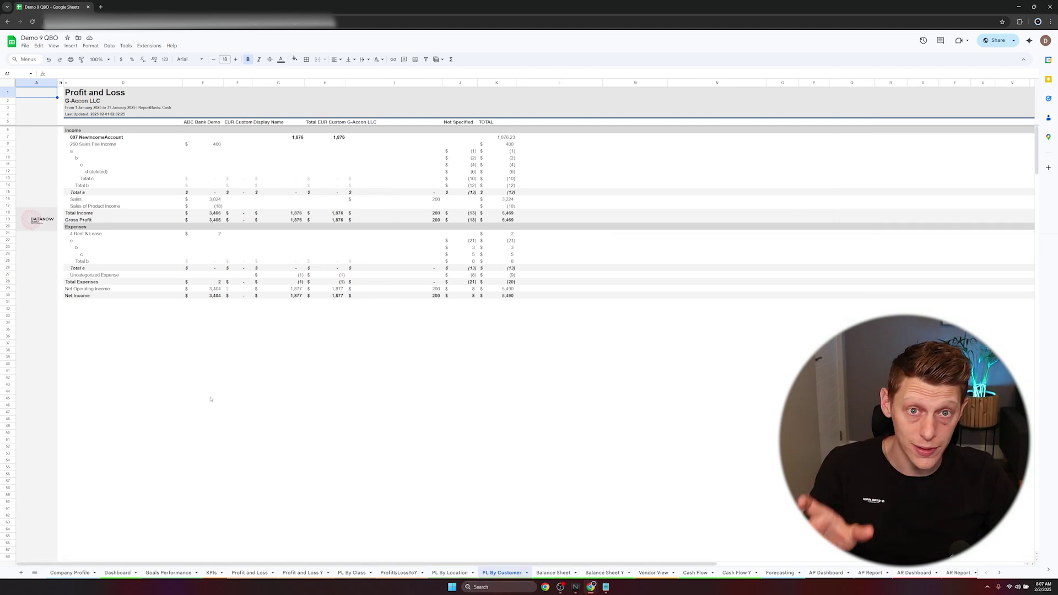
# View the monthly and yearly Balance Sheet, Vendors and Cash Flow reports, ending on Forecasting.
pyautogui.click(553, 573)
pyautogui.click(611, 574)
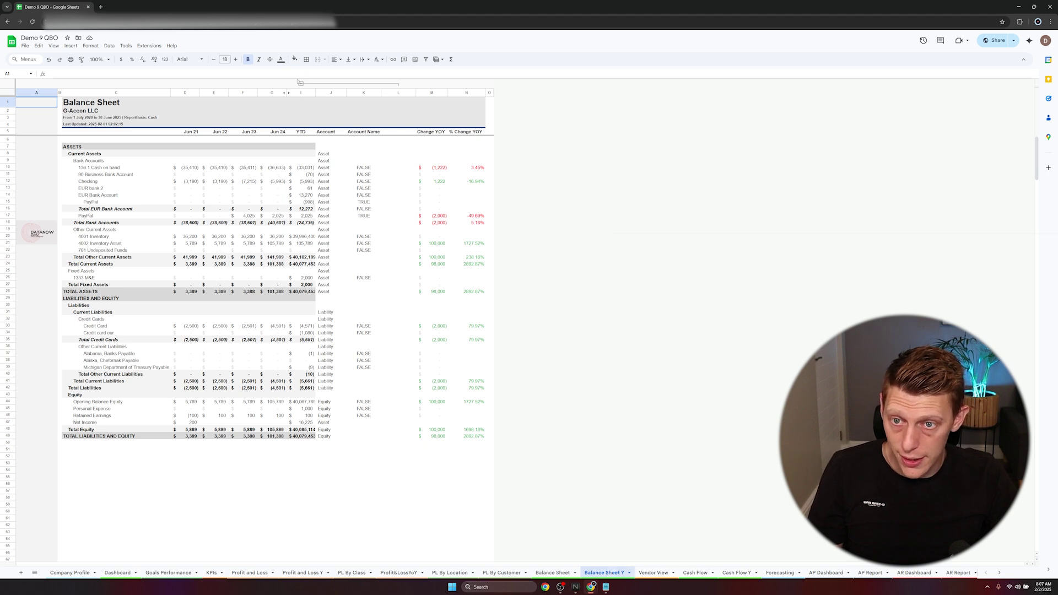
pyautogui.click(662, 575)
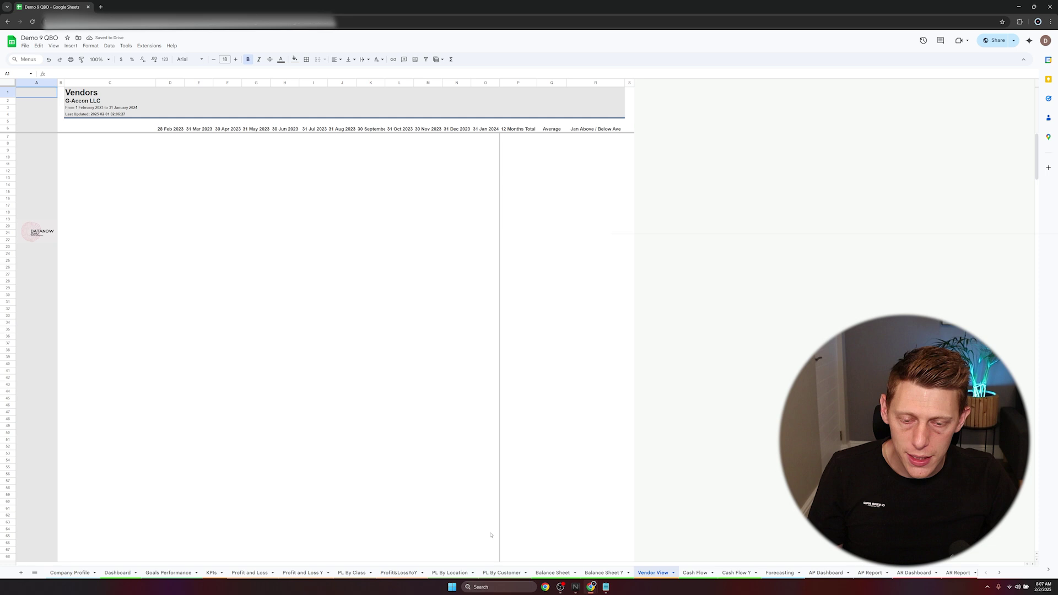
pyautogui.click(696, 575)
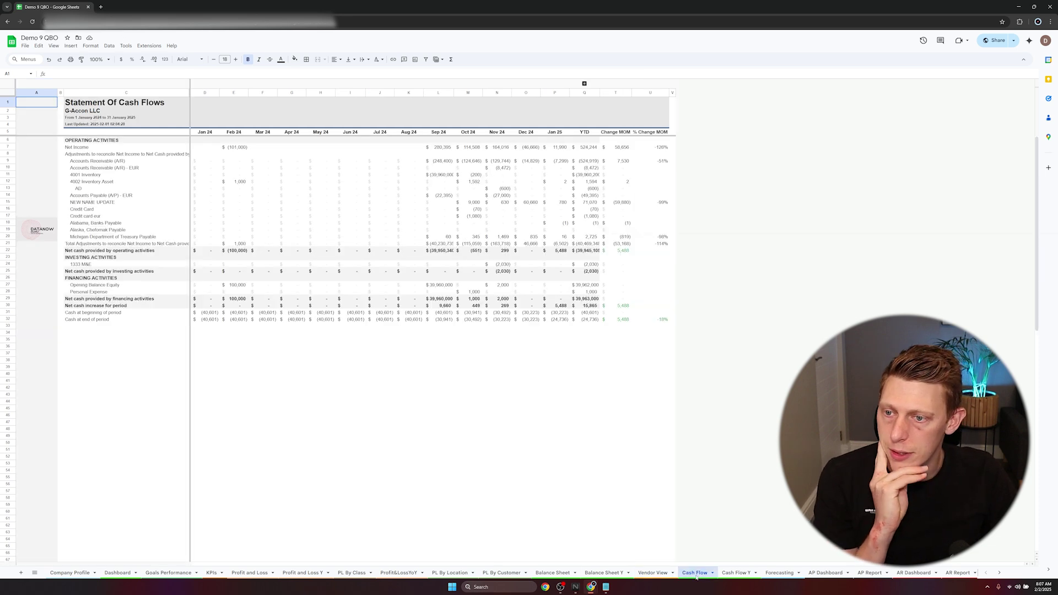
pyautogui.click(738, 575)
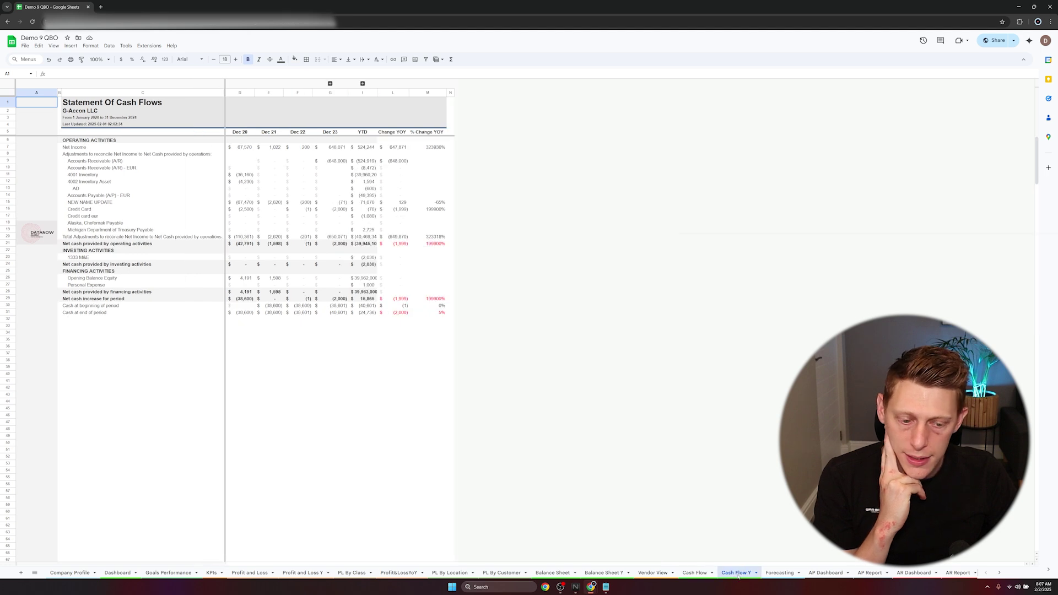
pyautogui.click(780, 574)
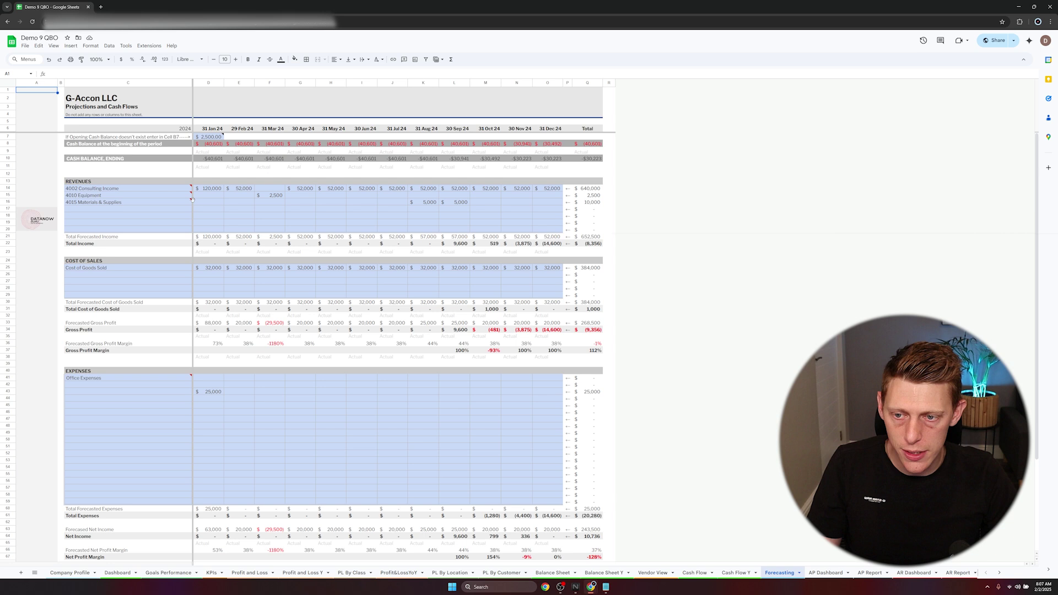
# Enter a 2,500 Equipment income forecast for April 2024.
pyautogui.moveTo(239, 214)
pyautogui.click(271, 196)
pyautogui.click(302, 196)
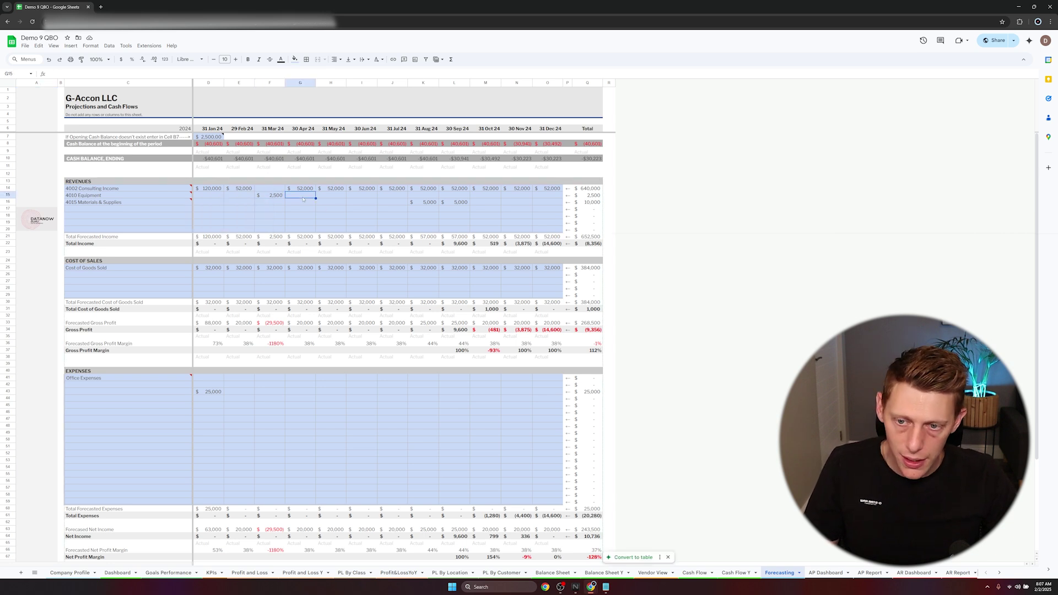
pyautogui.write('2500')
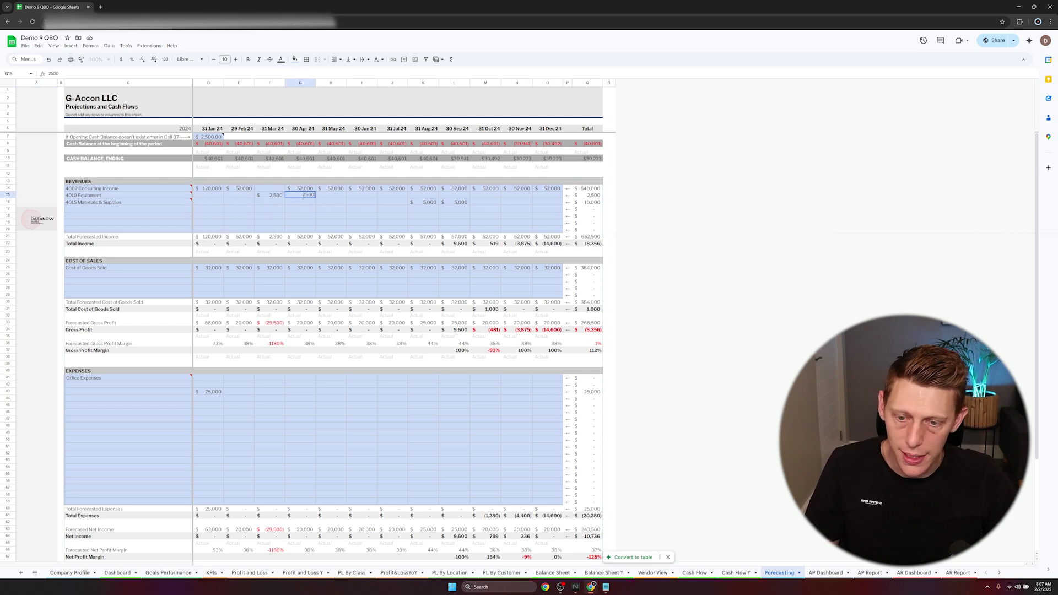
pyautogui.press('Return')
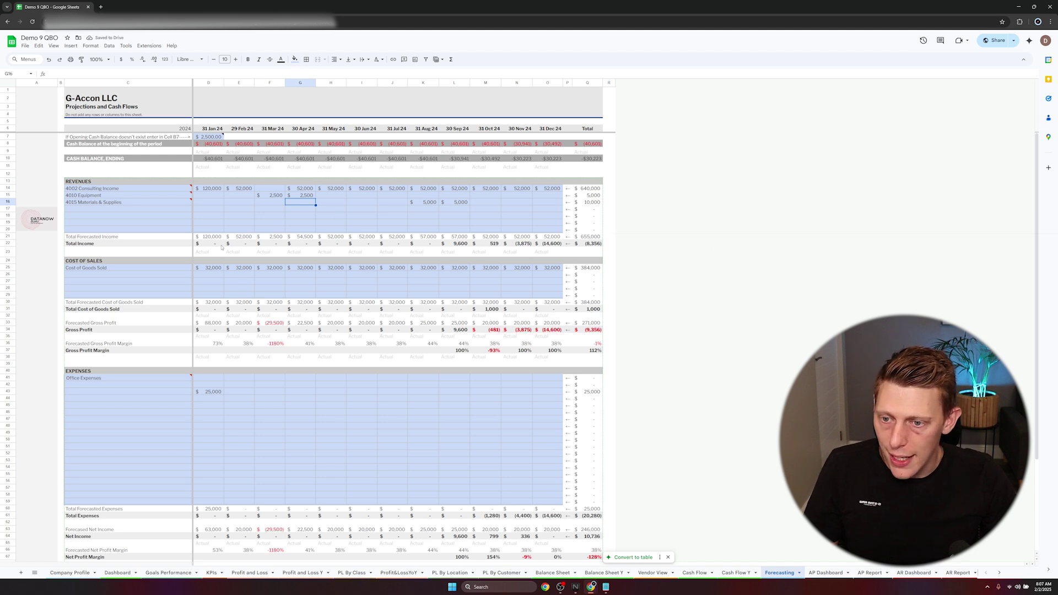
# Inspect the Actual/Forecasted label row, the 2024 year cell and March Total Forecasted Income formulas.
pyautogui.moveTo(201, 254); pyautogui.dragTo(519, 253)
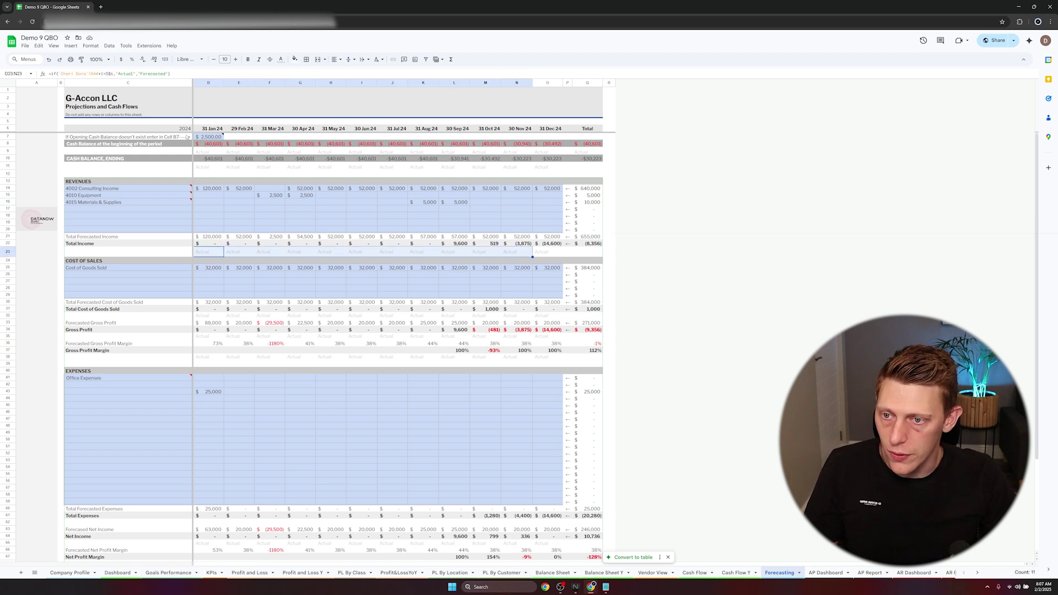
pyautogui.click(187, 129)
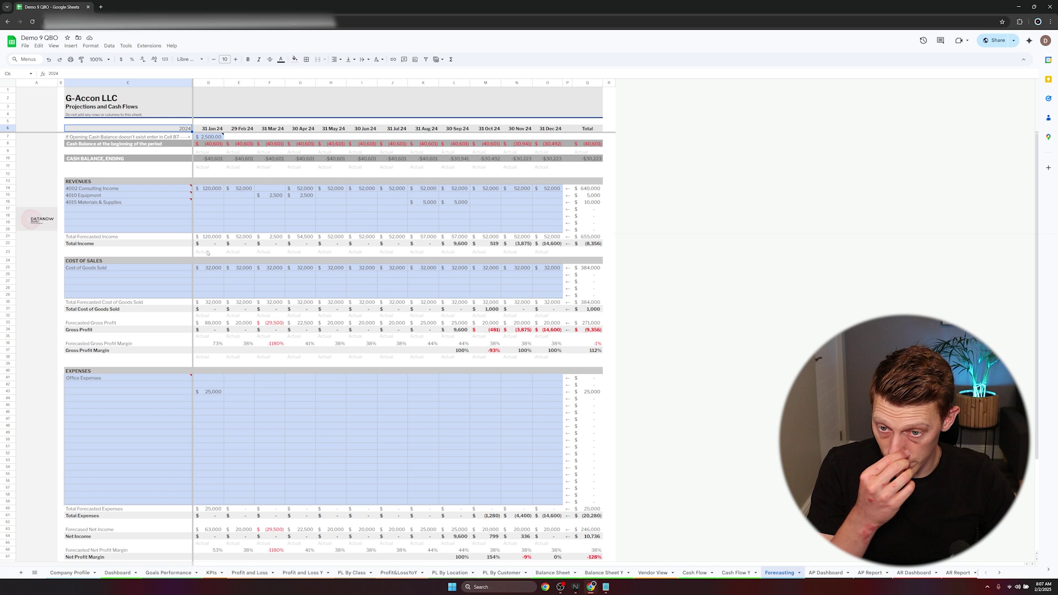
pyautogui.click(269, 238)
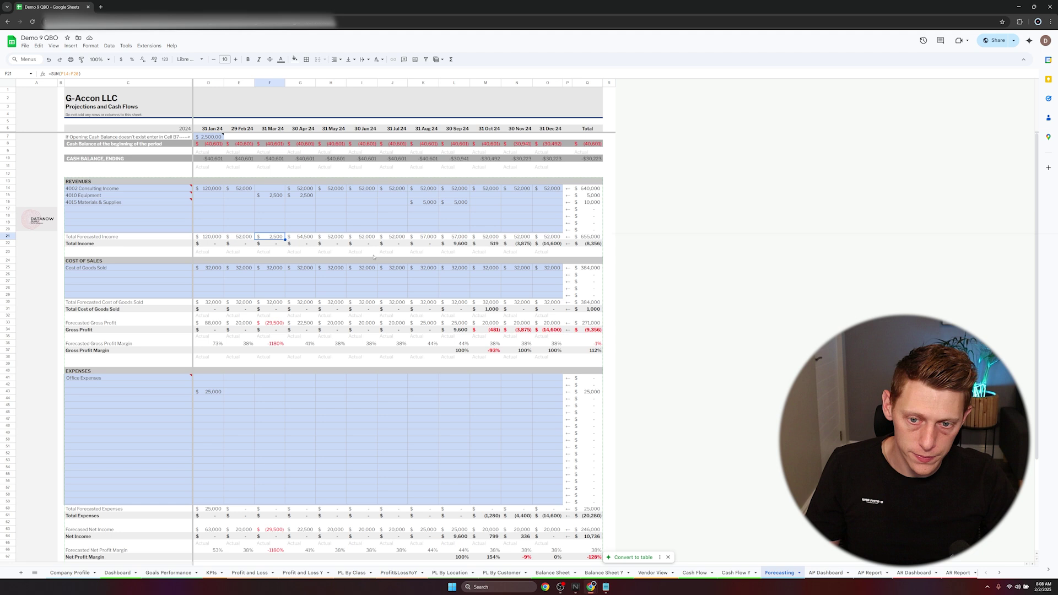
pyautogui.scroll(-5, 204, 354)
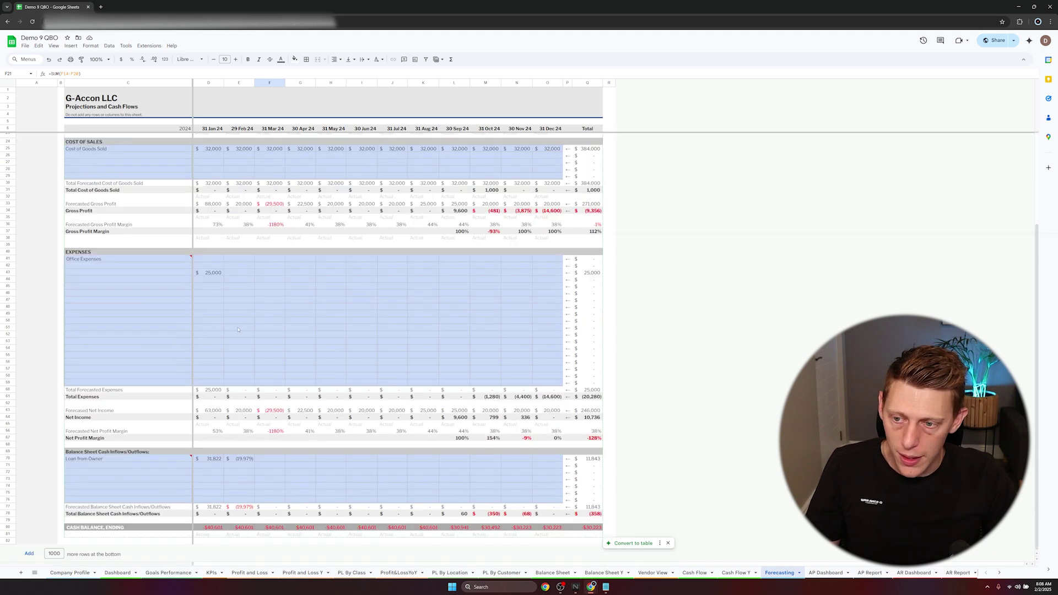
pyautogui.click(189, 266)
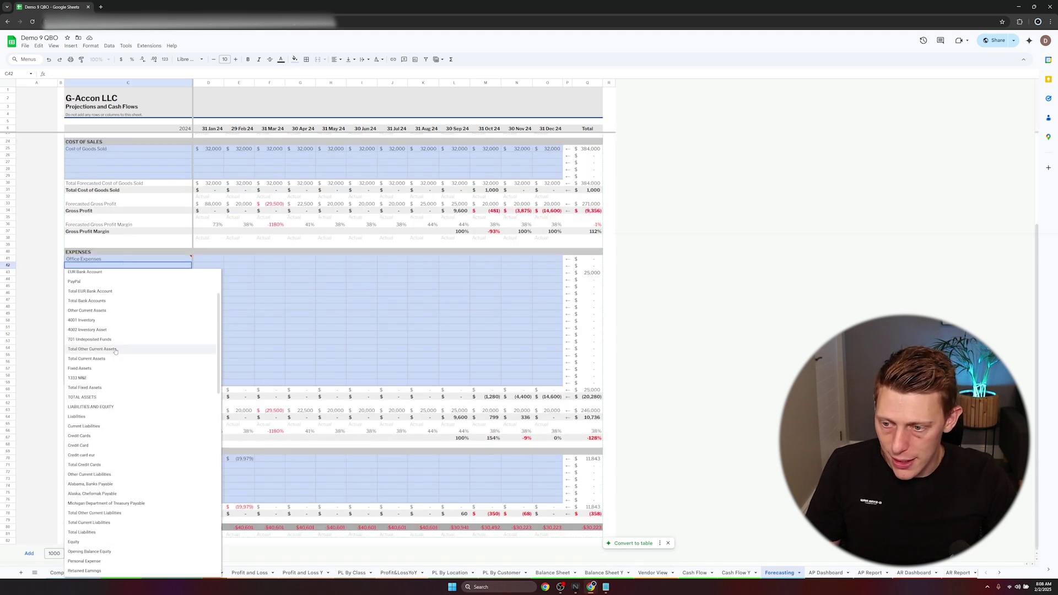
pyautogui.click(299, 304)
pyautogui.moveTo(239, 265); pyautogui.dragTo(533, 344)
pyautogui.moveTo(208, 391); pyautogui.dragTo(548, 391)
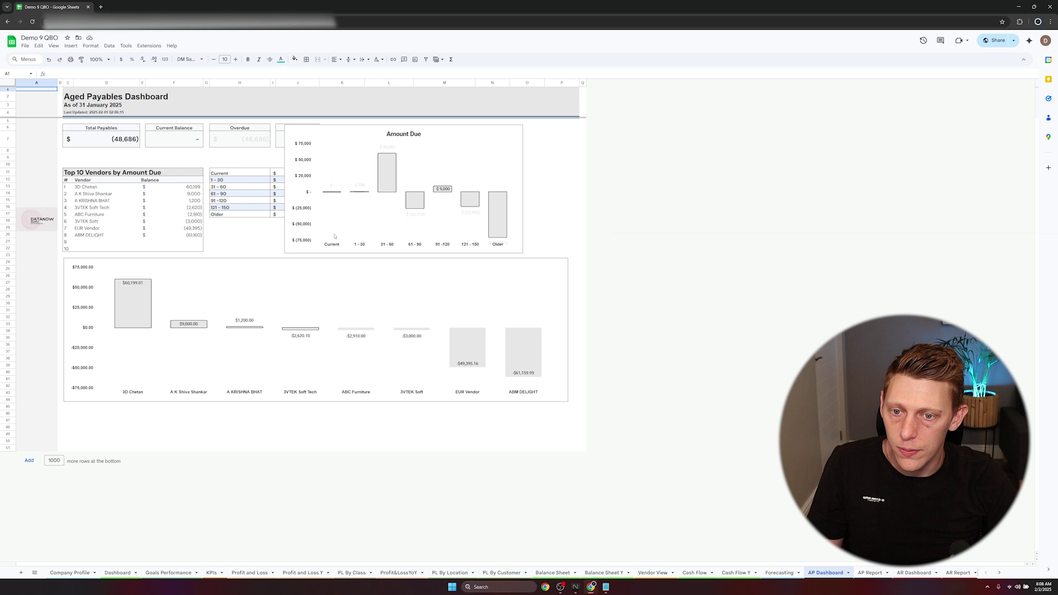
# Switch to the AP Report sheet and scroll through the Payables Report as of 31 January 2025.
pyautogui.hotkey('ctrl', 'shift', 'pagedown')
pyautogui.scroll(-8, 341, 273)
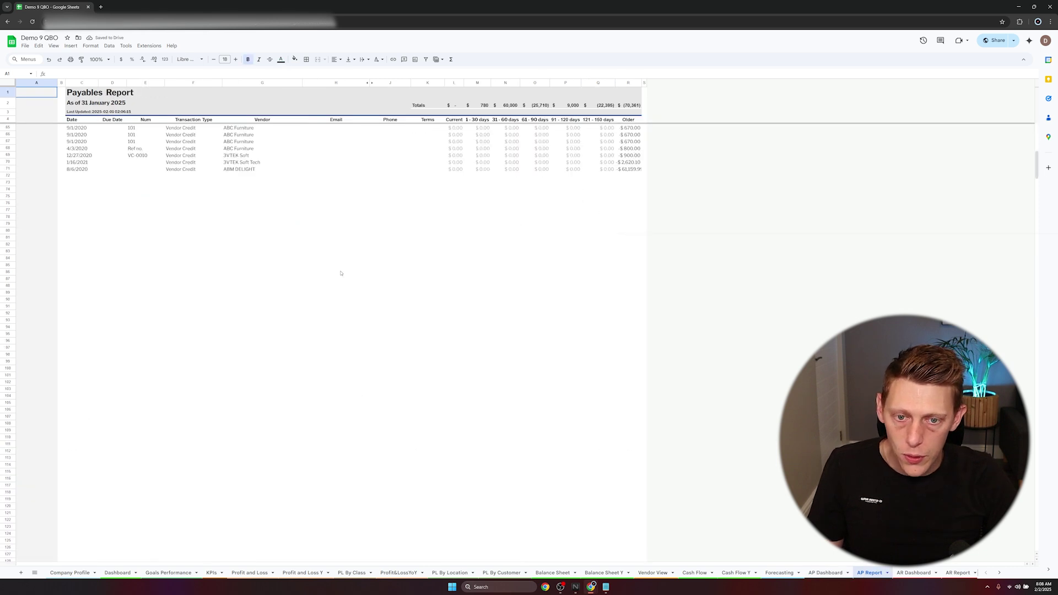
pyautogui.scroll(10, 341, 273)
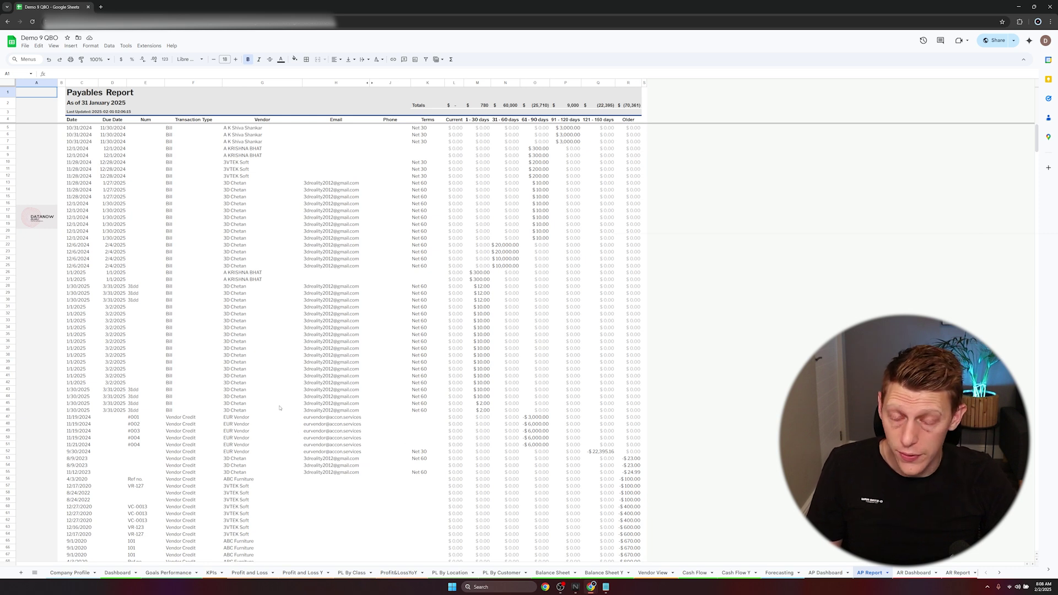
# Look at the AR Dashboard, then scroll through the Receivables Report on the AR Report sheet.
pyautogui.click(911, 575)
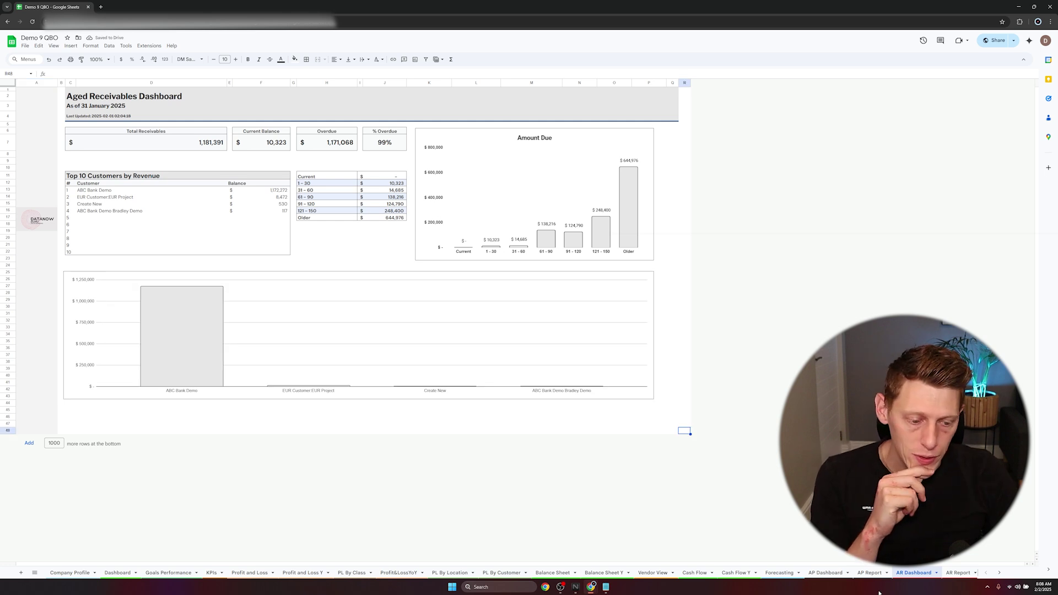
pyautogui.click(958, 573)
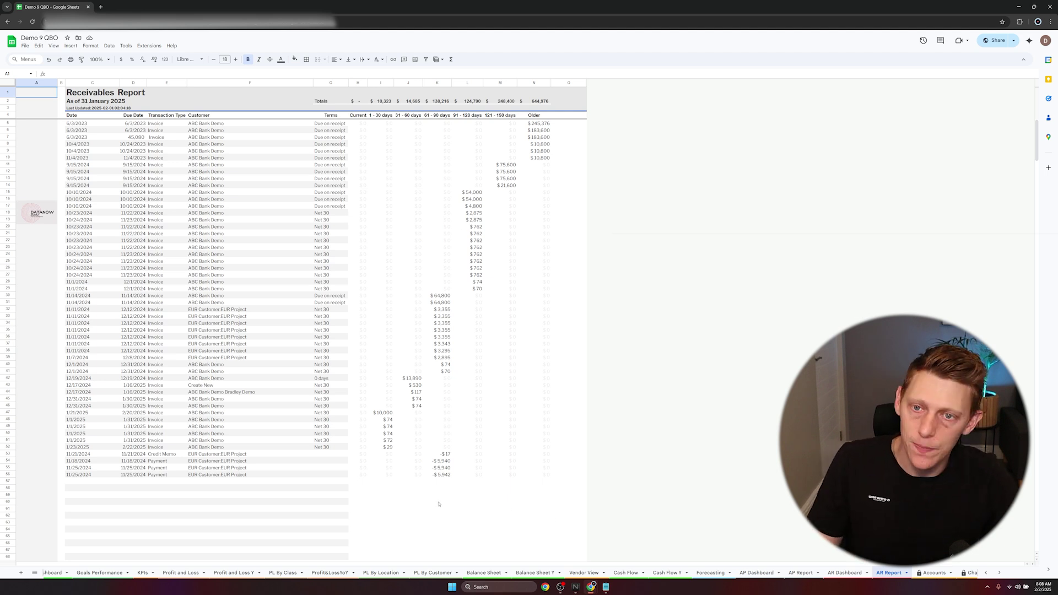
pyautogui.scroll(-3, 439, 504)
pyautogui.scroll(-6, 589, 574)
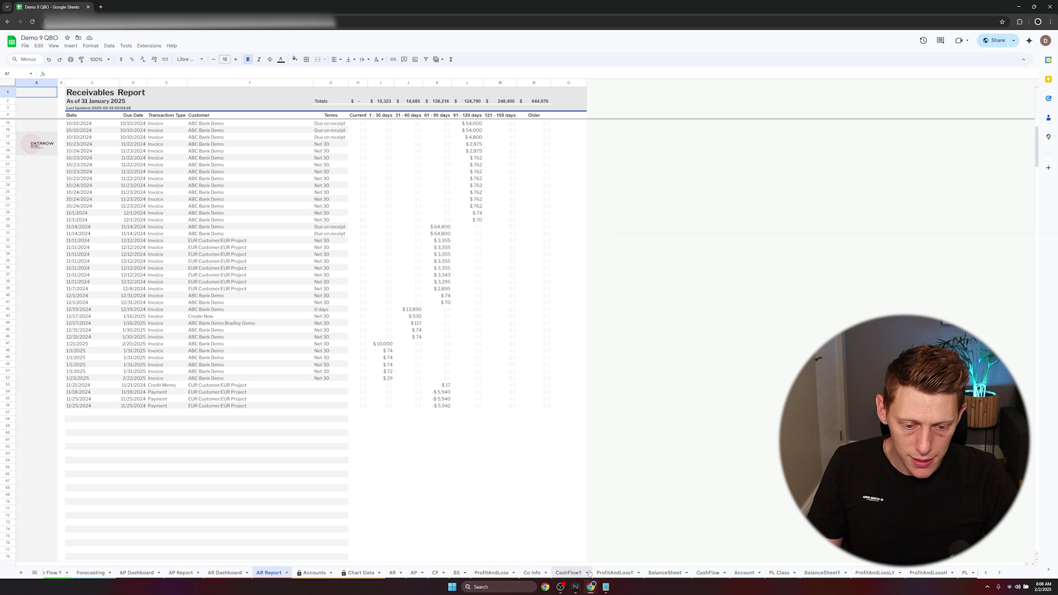
pyautogui.scroll(-4, 589, 575)
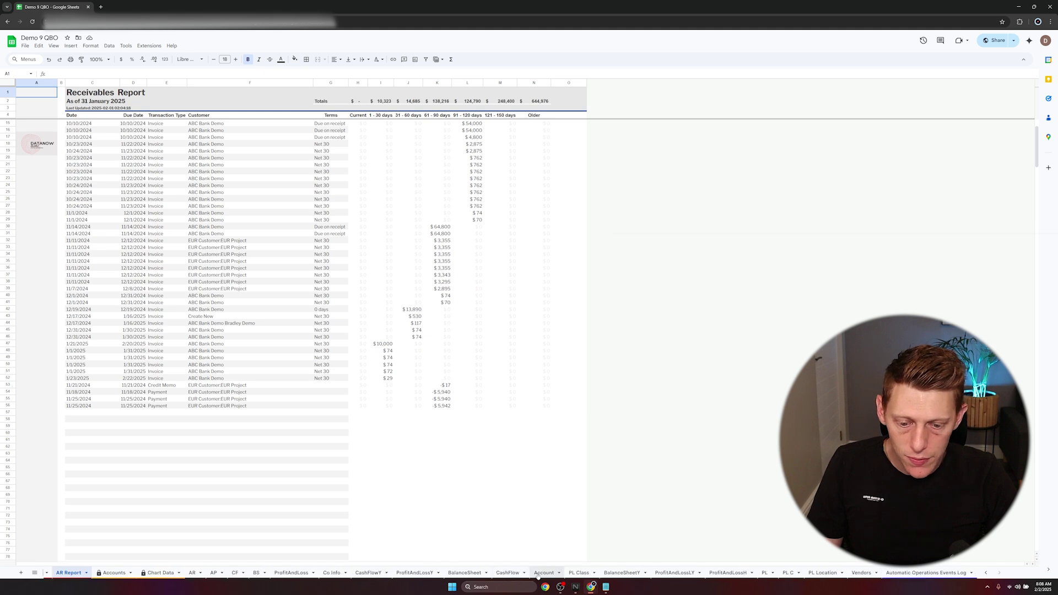
# Browse the CF sheet and the G-Accon for QuickBooks menu, then settle on the AR data sheet.
pyautogui.click(193, 573)
pyautogui.click(235, 574)
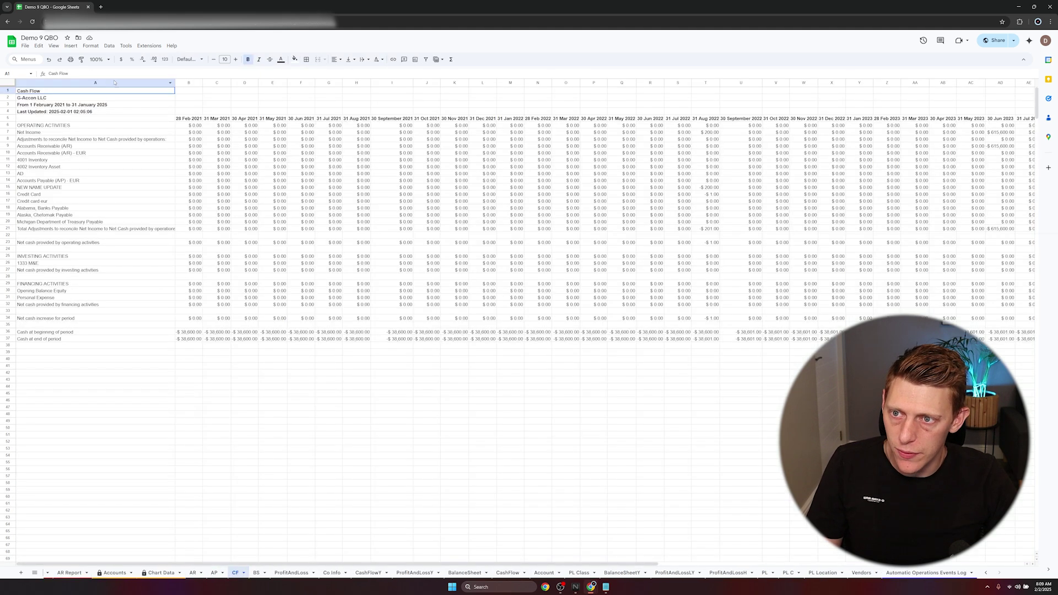
pyautogui.click(149, 46)
pyautogui.moveTo(167, 138)
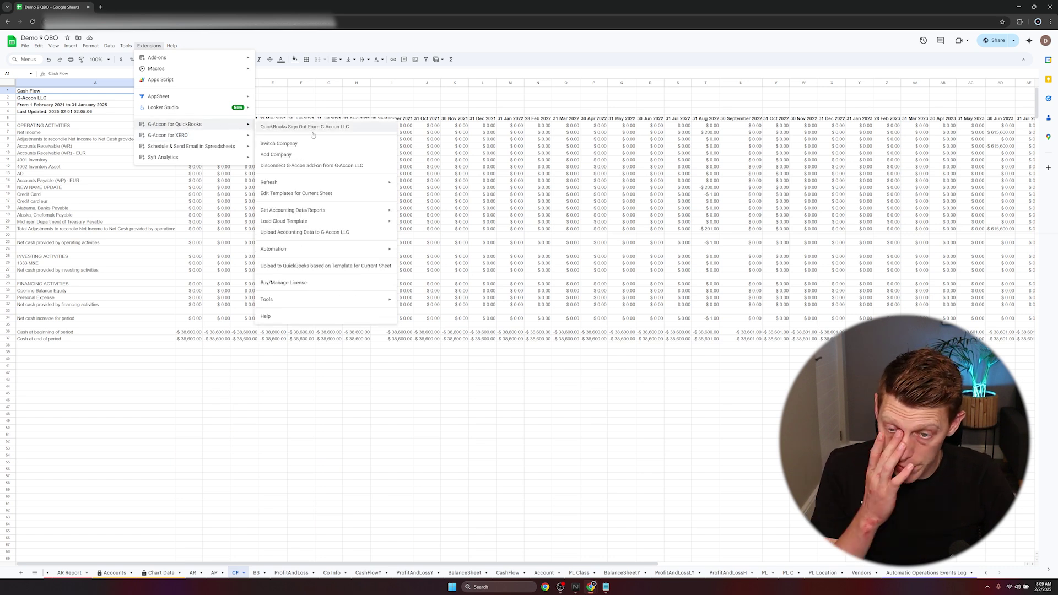
pyautogui.click(187, 511)
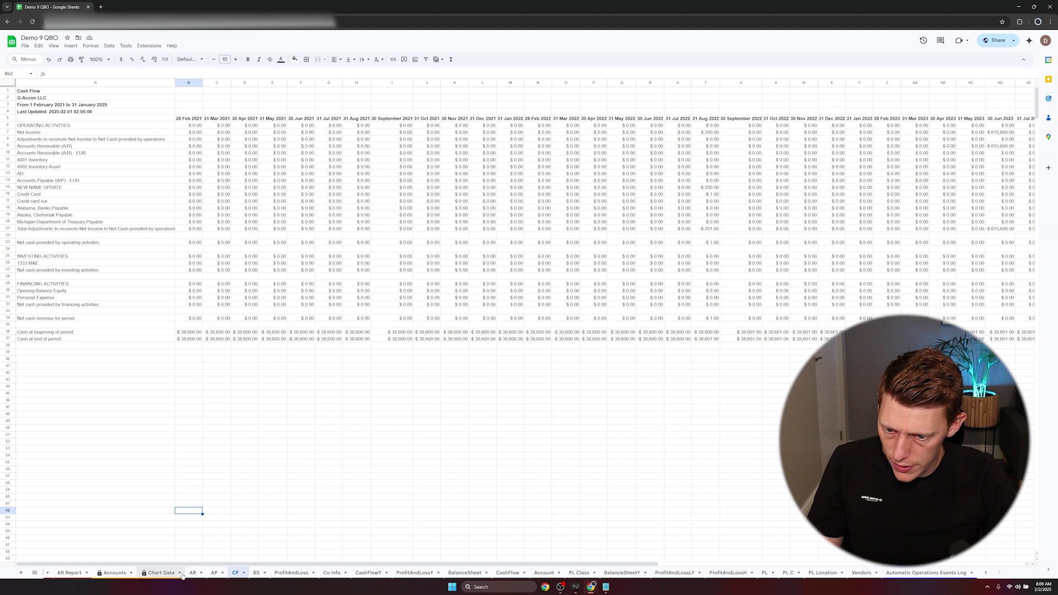
pyautogui.click(193, 574)
# Delete the AR sheet and reload it with G-Accon's Batch Cloud Template per Company.
pyautogui.rightClick(193, 574)
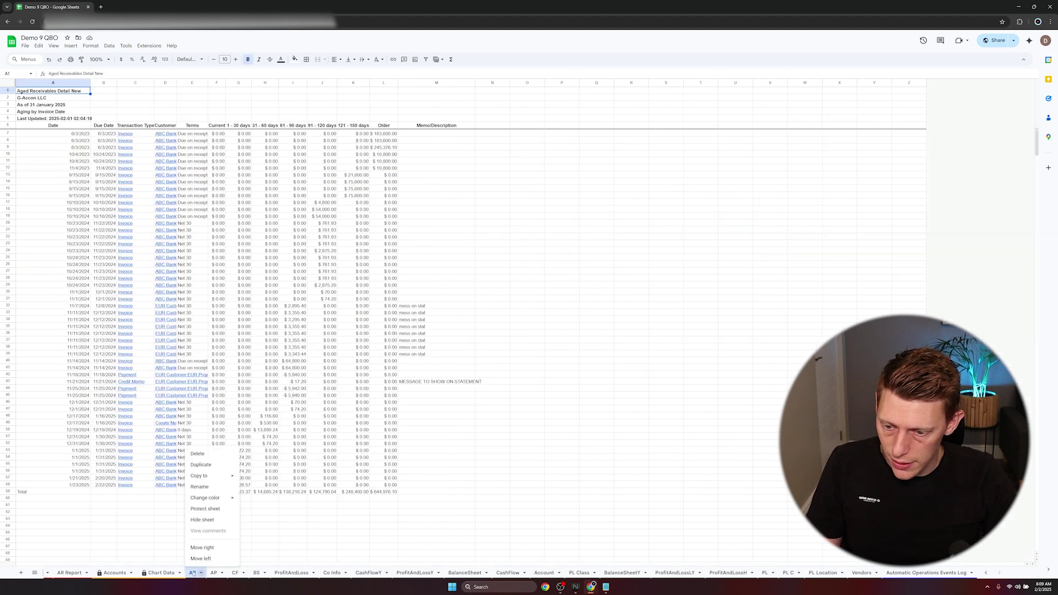
pyautogui.click(200, 455)
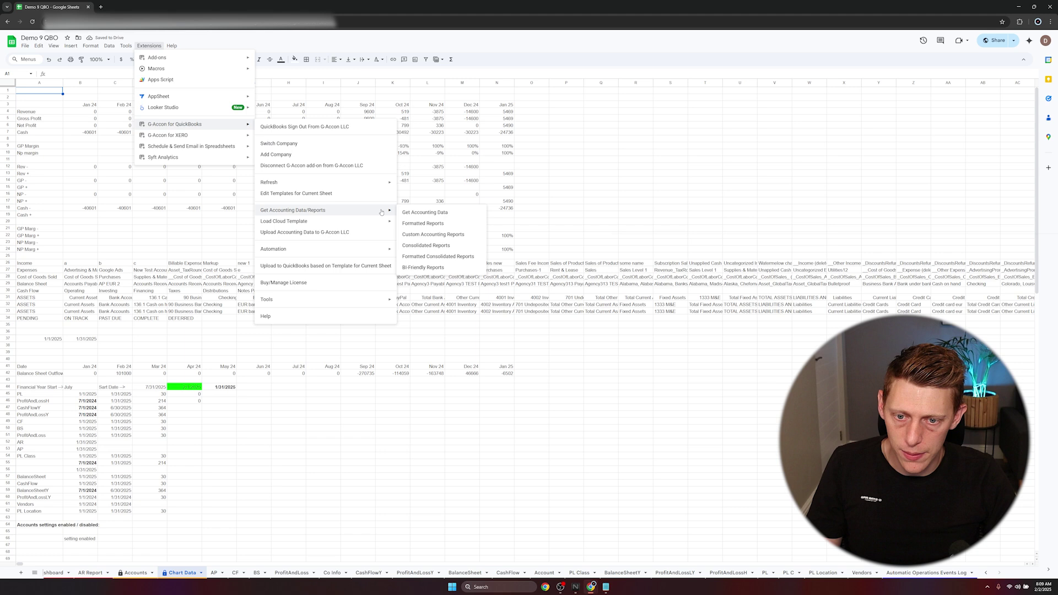
pyautogui.moveTo(381, 221)
pyautogui.click(458, 245)
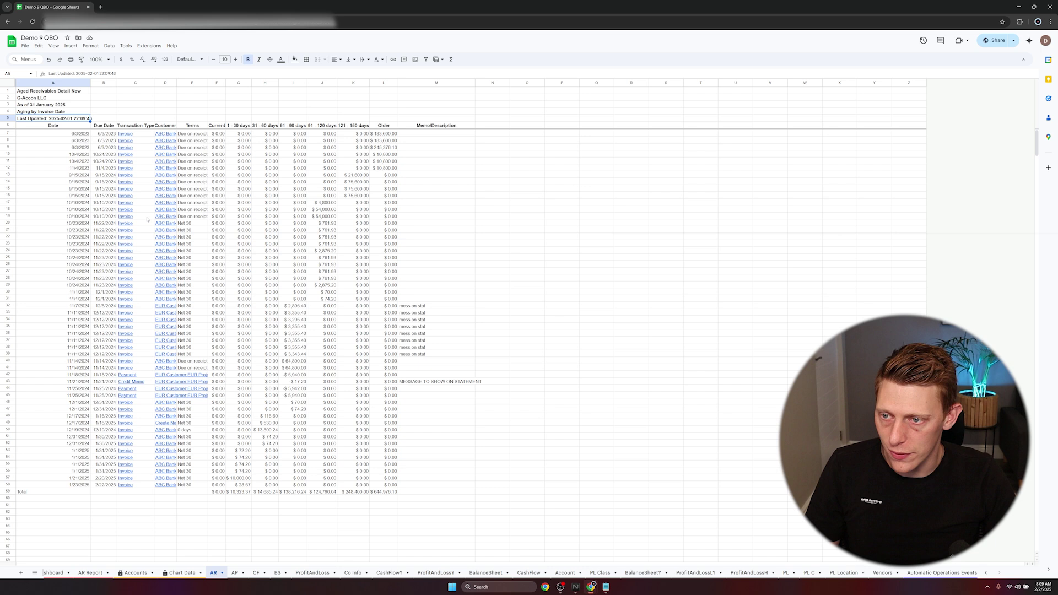
pyautogui.moveTo(158, 221)
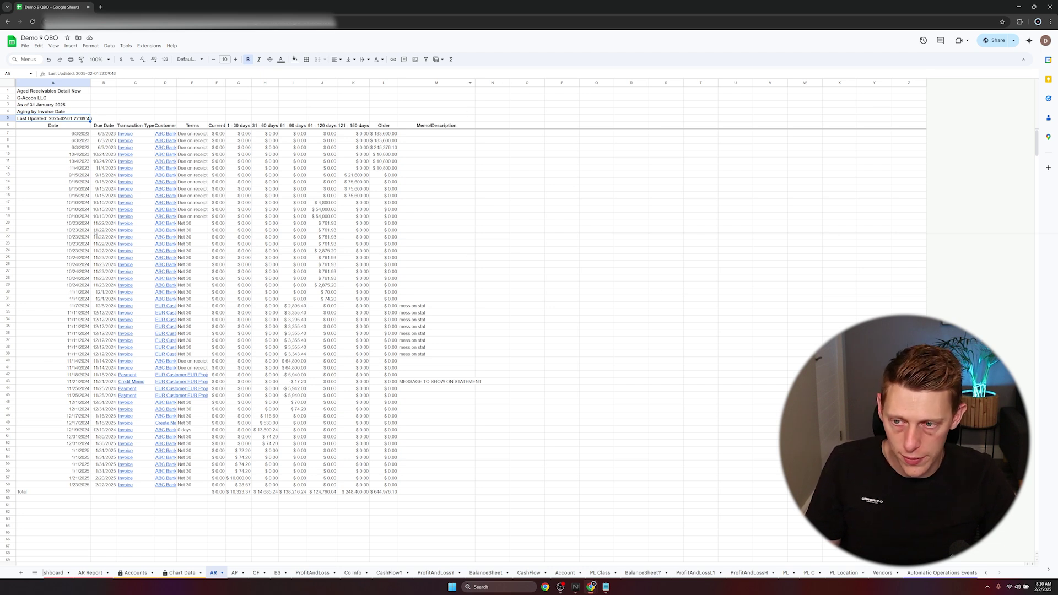
# Refresh the current AR sheet's QuickBooks data and check the new 22:10 Last Updated stamp.
pyautogui.click(149, 46)
pyautogui.moveTo(175, 124)
pyautogui.moveTo(269, 181)
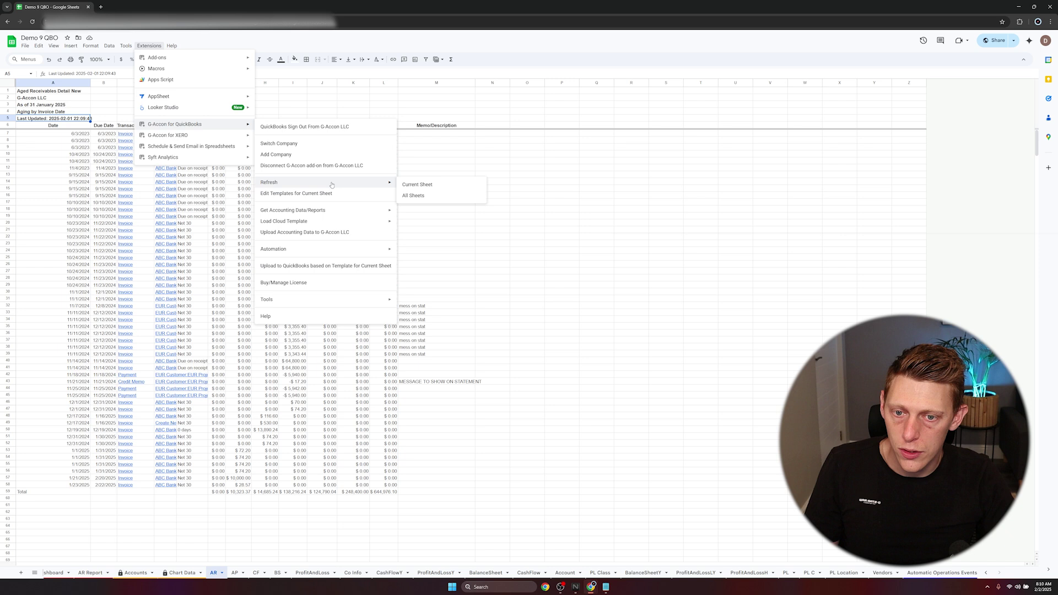
pyautogui.click(434, 188)
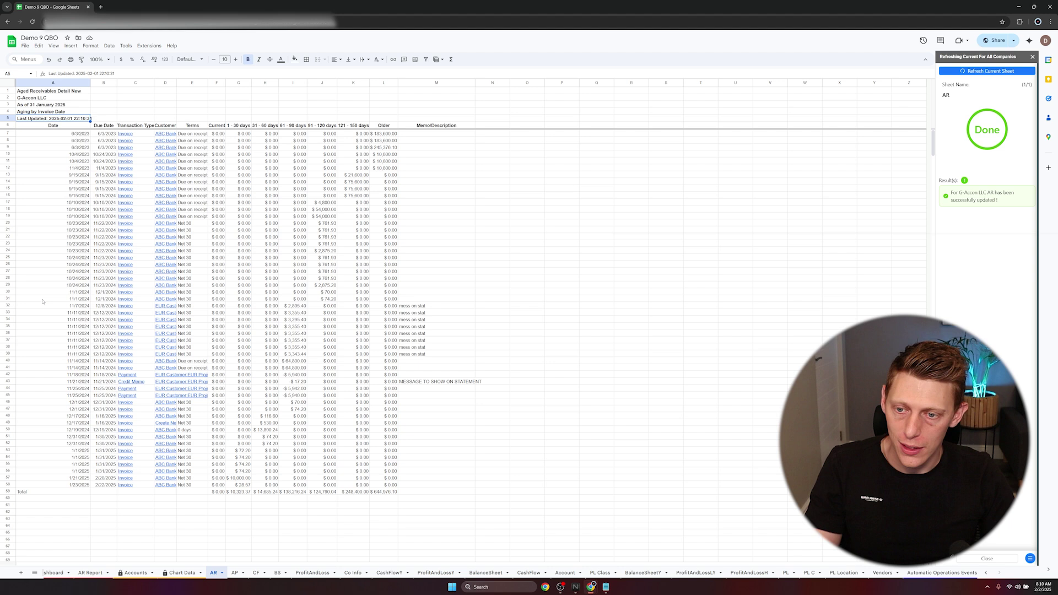
pyautogui.hscroll(1, 212, 574)
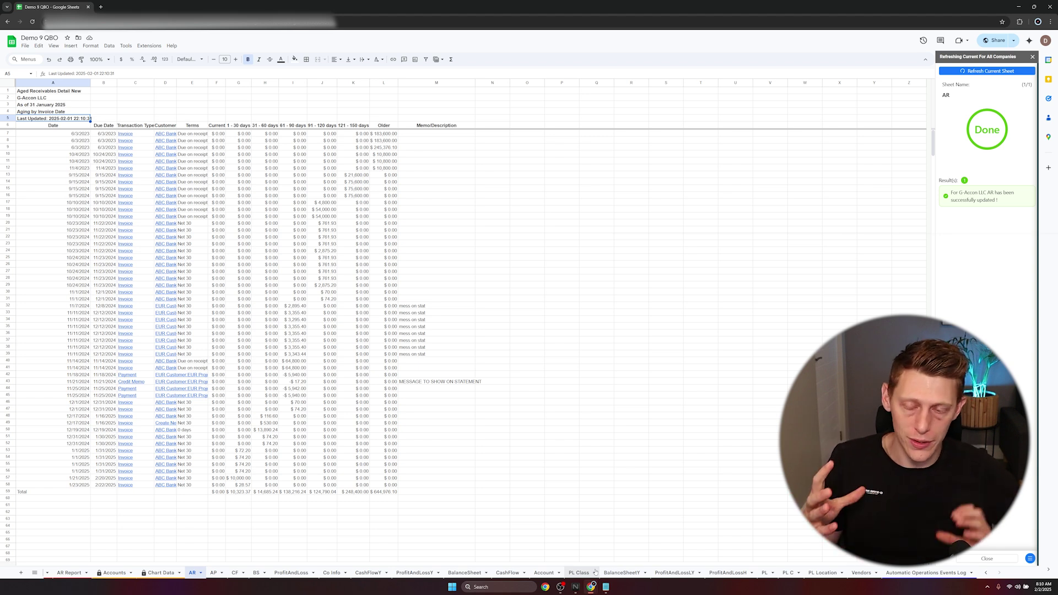
pyautogui.click(149, 45)
pyautogui.moveTo(174, 124)
pyautogui.moveTo(373, 211)
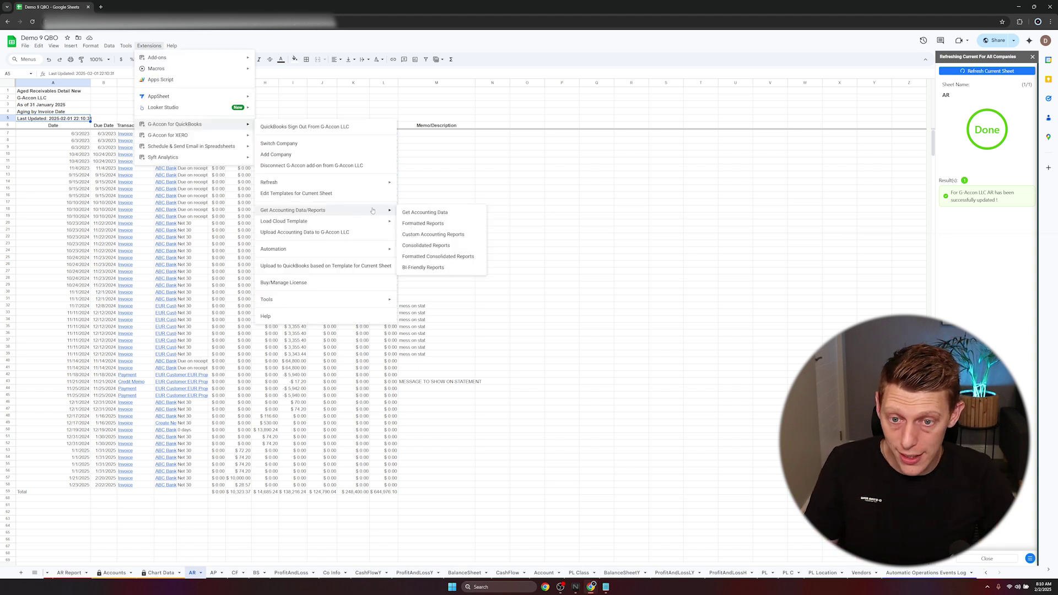
pyautogui.click(421, 214)
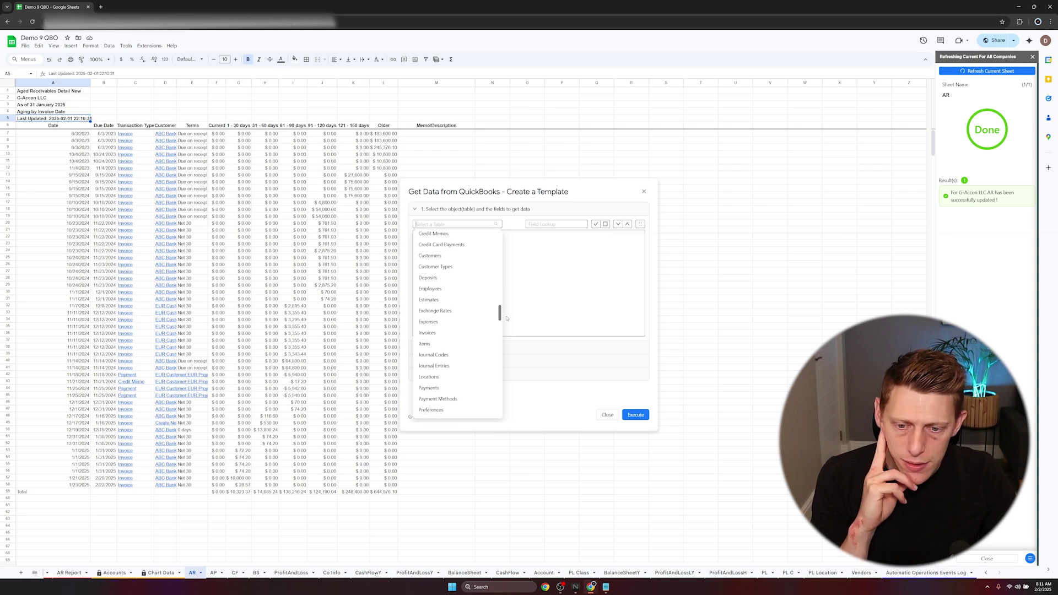
pyautogui.moveTo(506, 335); pyautogui.dragTo(463, 254)
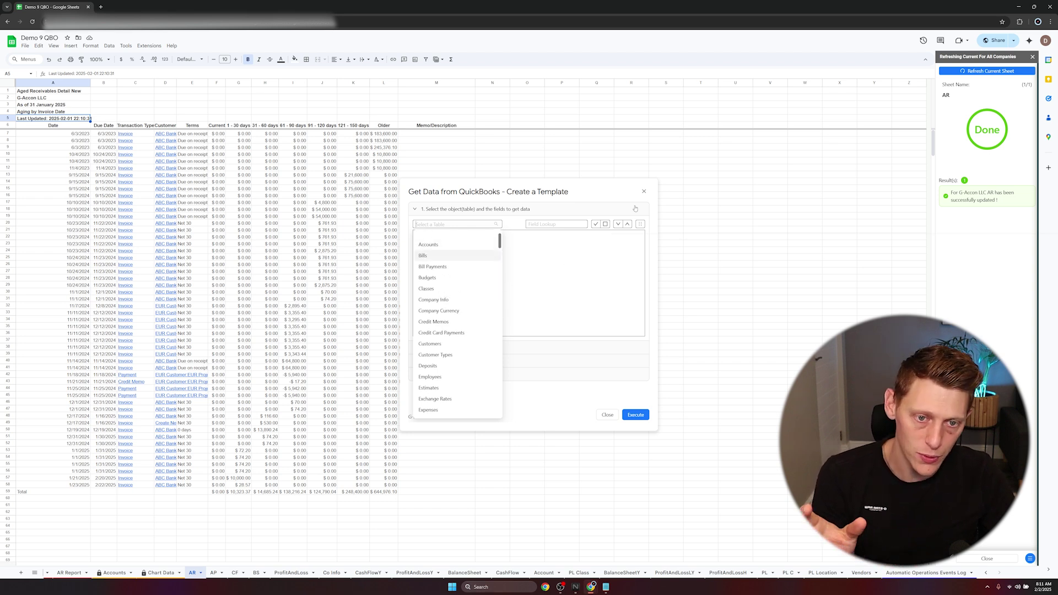
pyautogui.click(644, 192)
# Review the G-Accon for QuickBooks Formatted Reports template list, then close it.
pyautogui.click(149, 45)
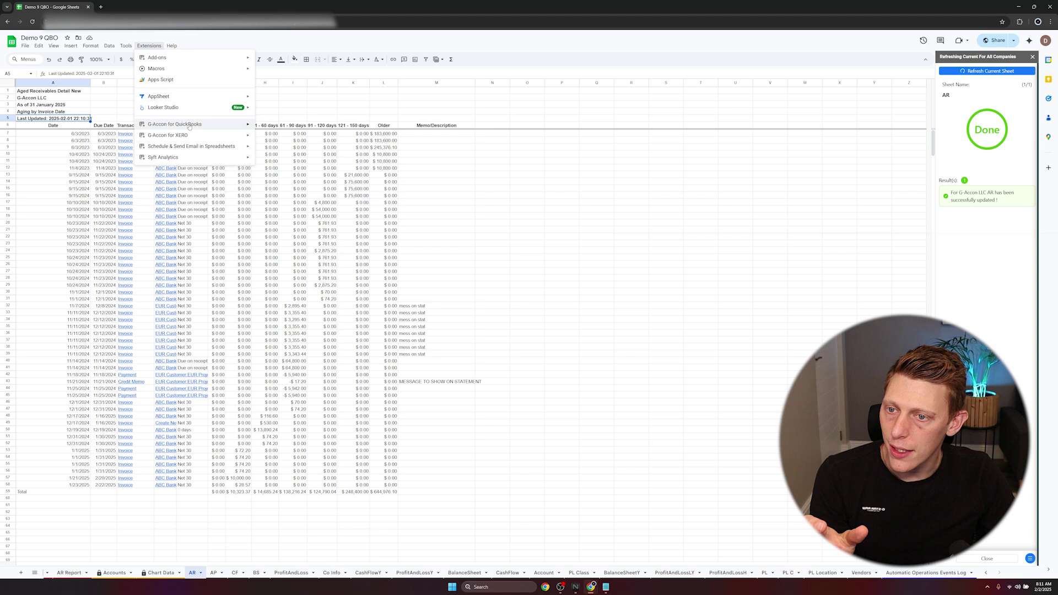
pyautogui.moveTo(189, 125)
pyautogui.moveTo(331, 210)
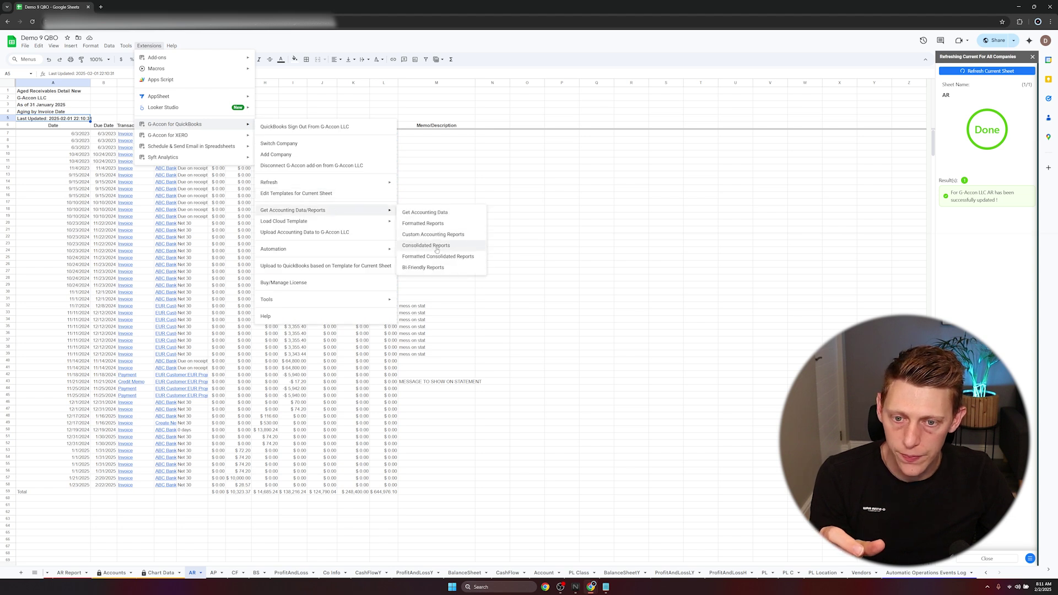
pyautogui.click(429, 223)
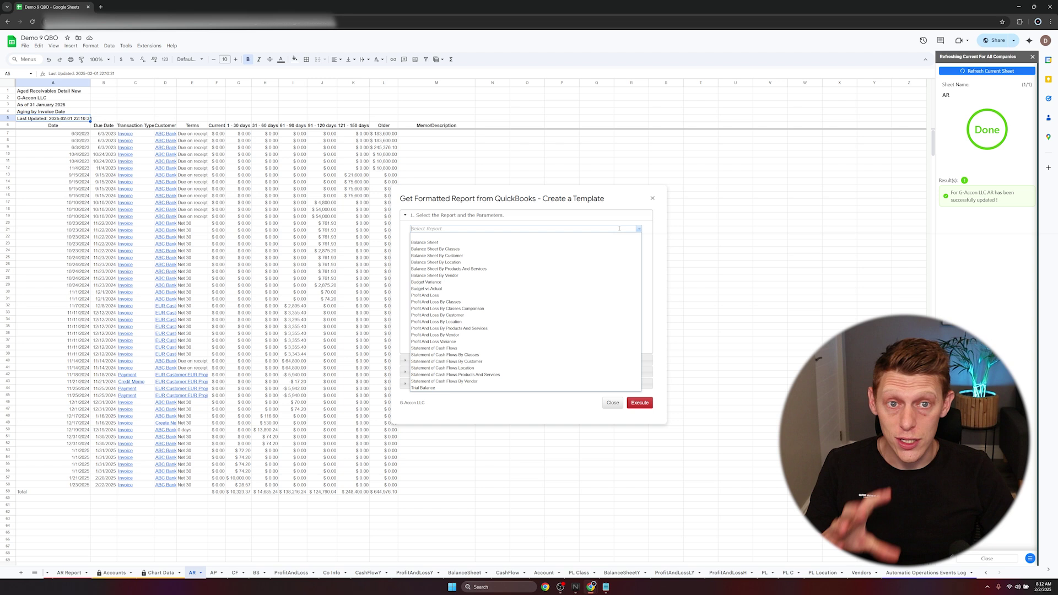
pyautogui.click(639, 229)
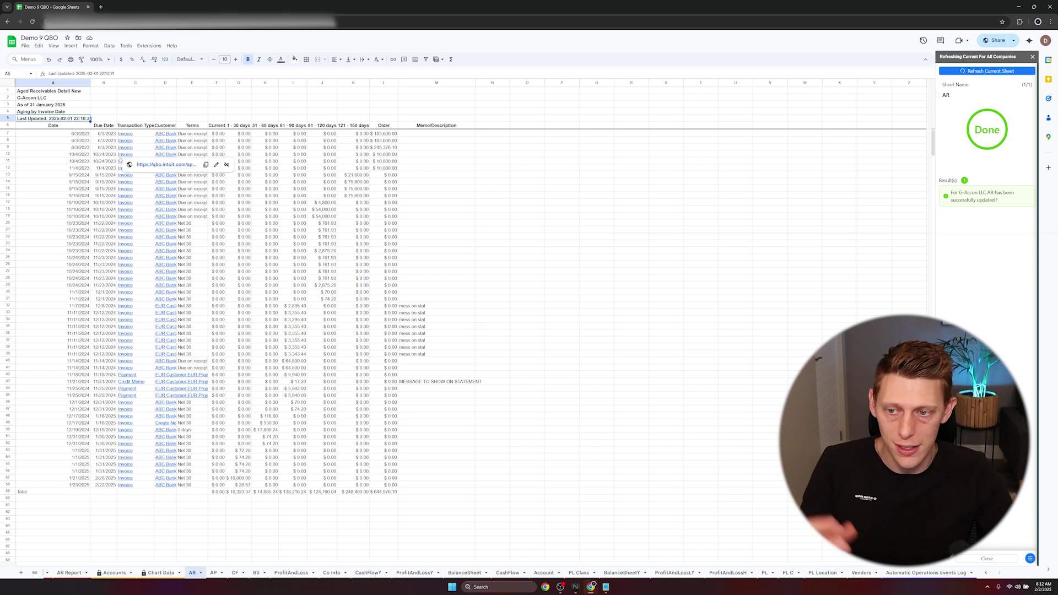
# View the ProfitAndLoss data sheet, then the formatted Profit and Loss sheet with Jan 24–Jan 25 months.
pyautogui.click(272, 573)
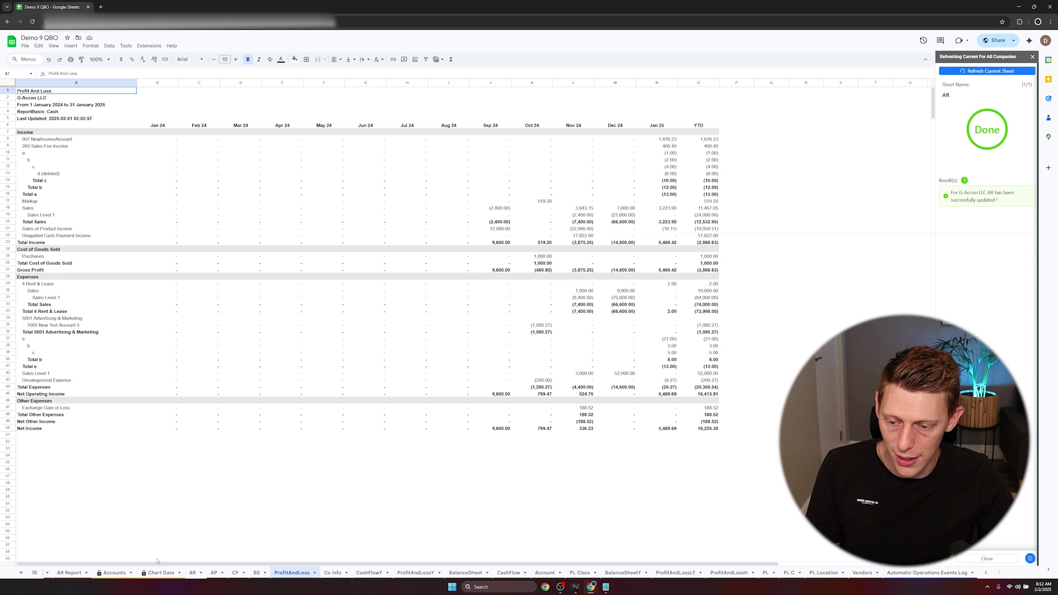
pyautogui.click(250, 575)
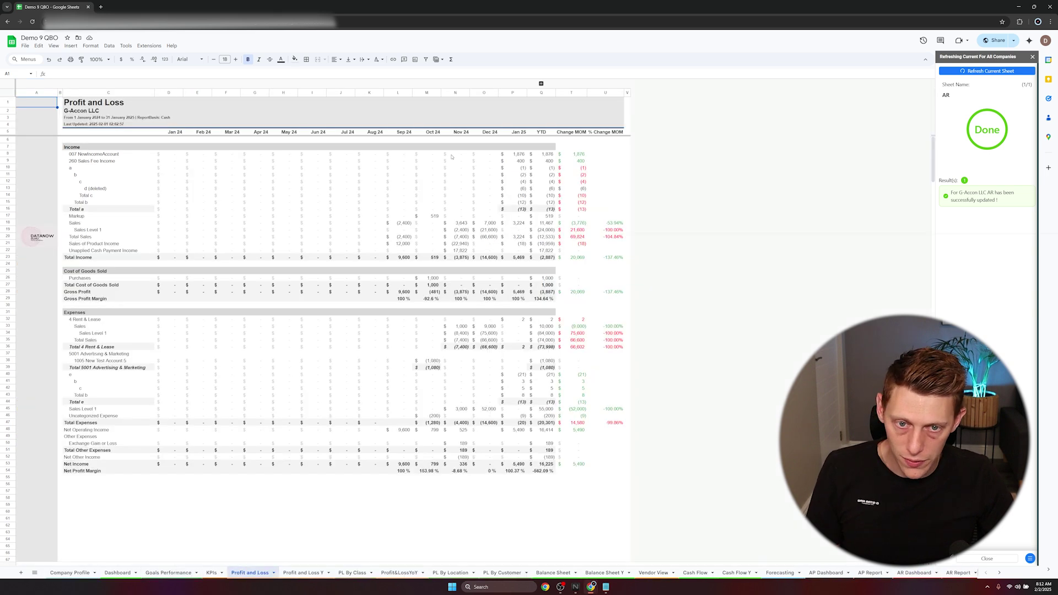